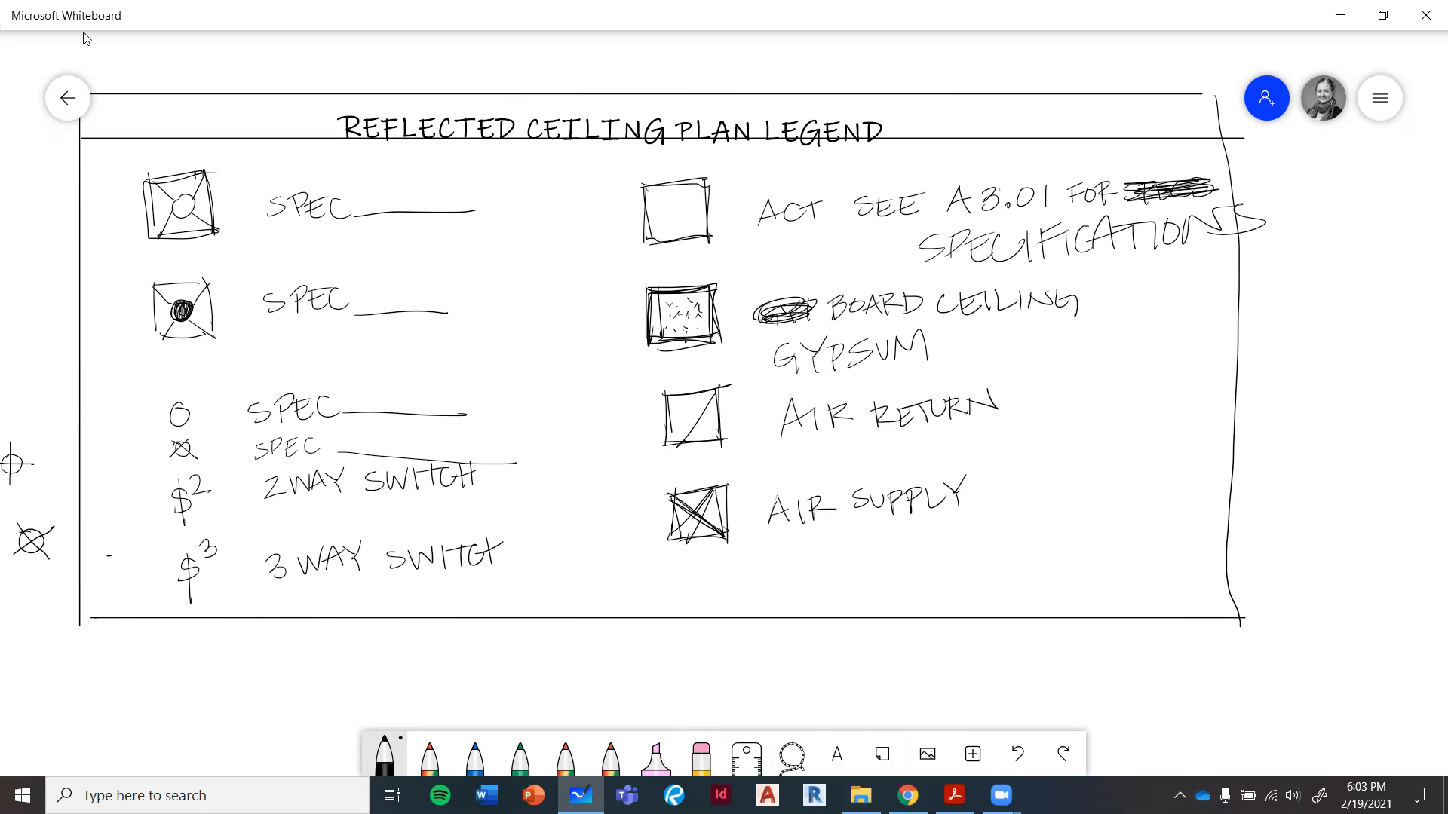
Scribble a black fill inside the circle of the second light fixture symbol in the legend
{"action": "double_click", "coordinate": [599, 23]}
{"action": "left_click", "coordinate": [995, 29]}
{"action": "left_click", "coordinate": [706, 414]}
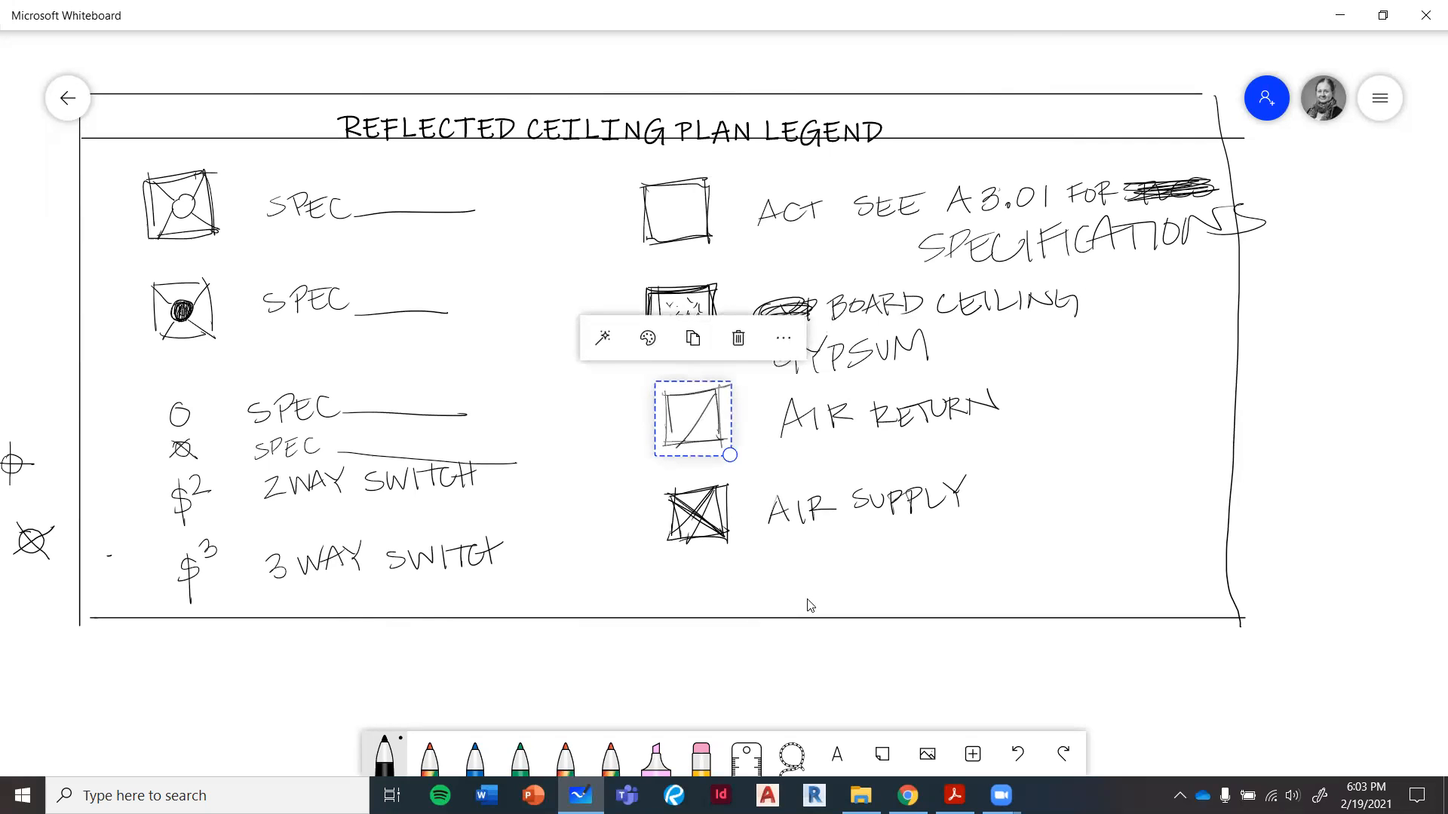
{"action": "left_click", "coordinate": [825, 655]}
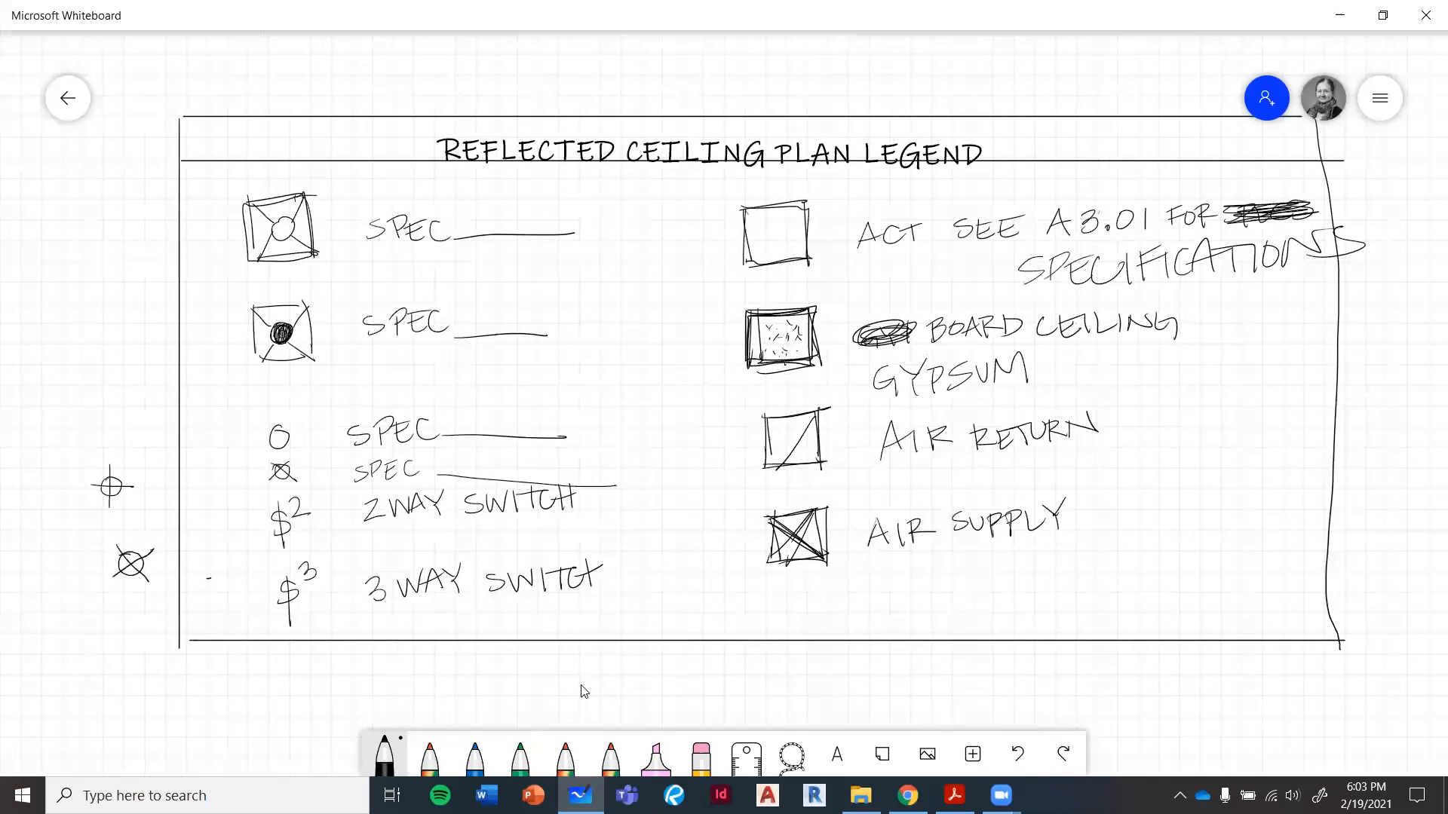
{"action": "left_click_drag", "start_coordinate": [475, 691], "coordinate": [525, 713]}
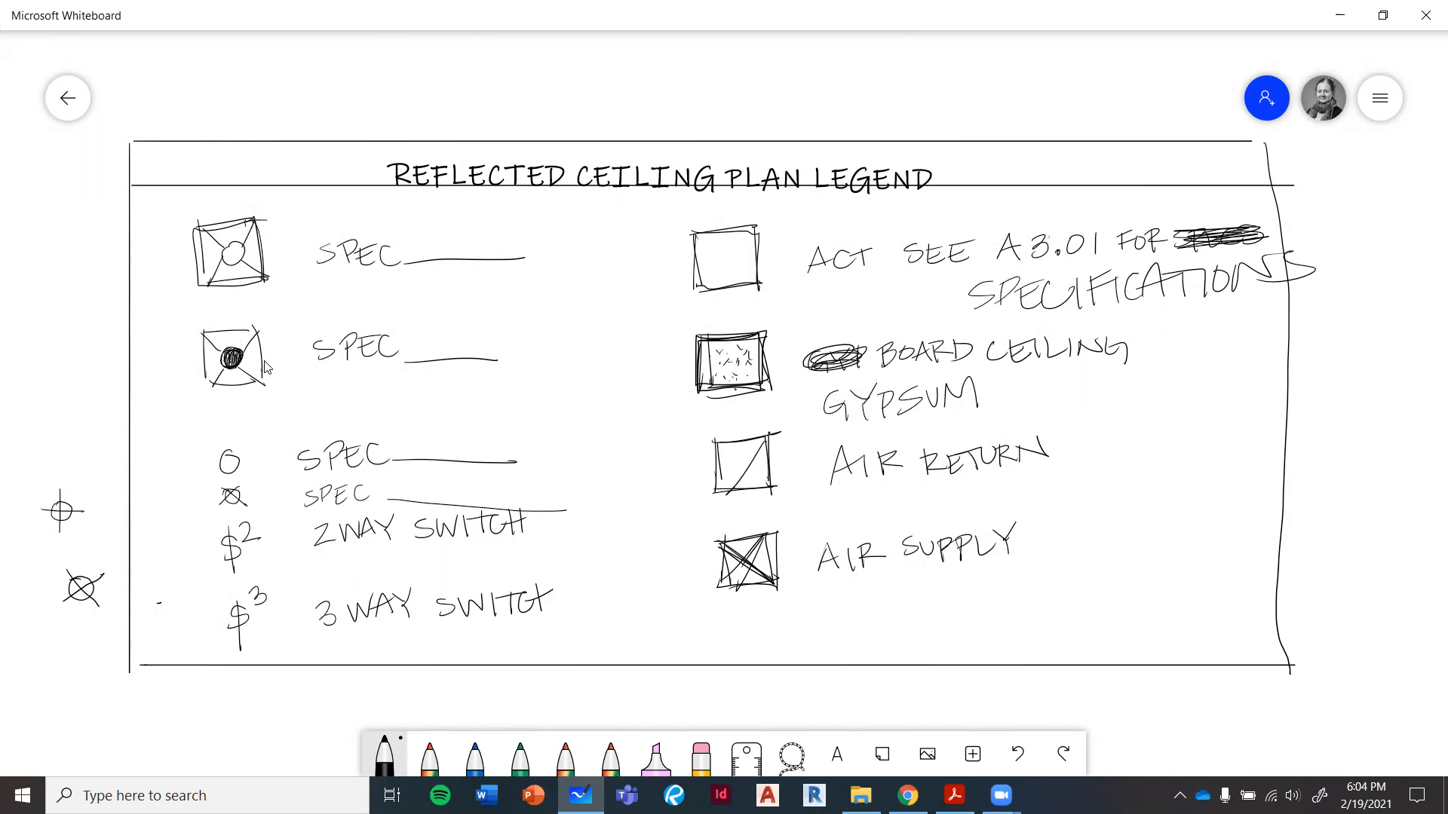
{"action": "left_click_drag", "start_coordinate": [235, 353], "coordinate": [238, 363]}
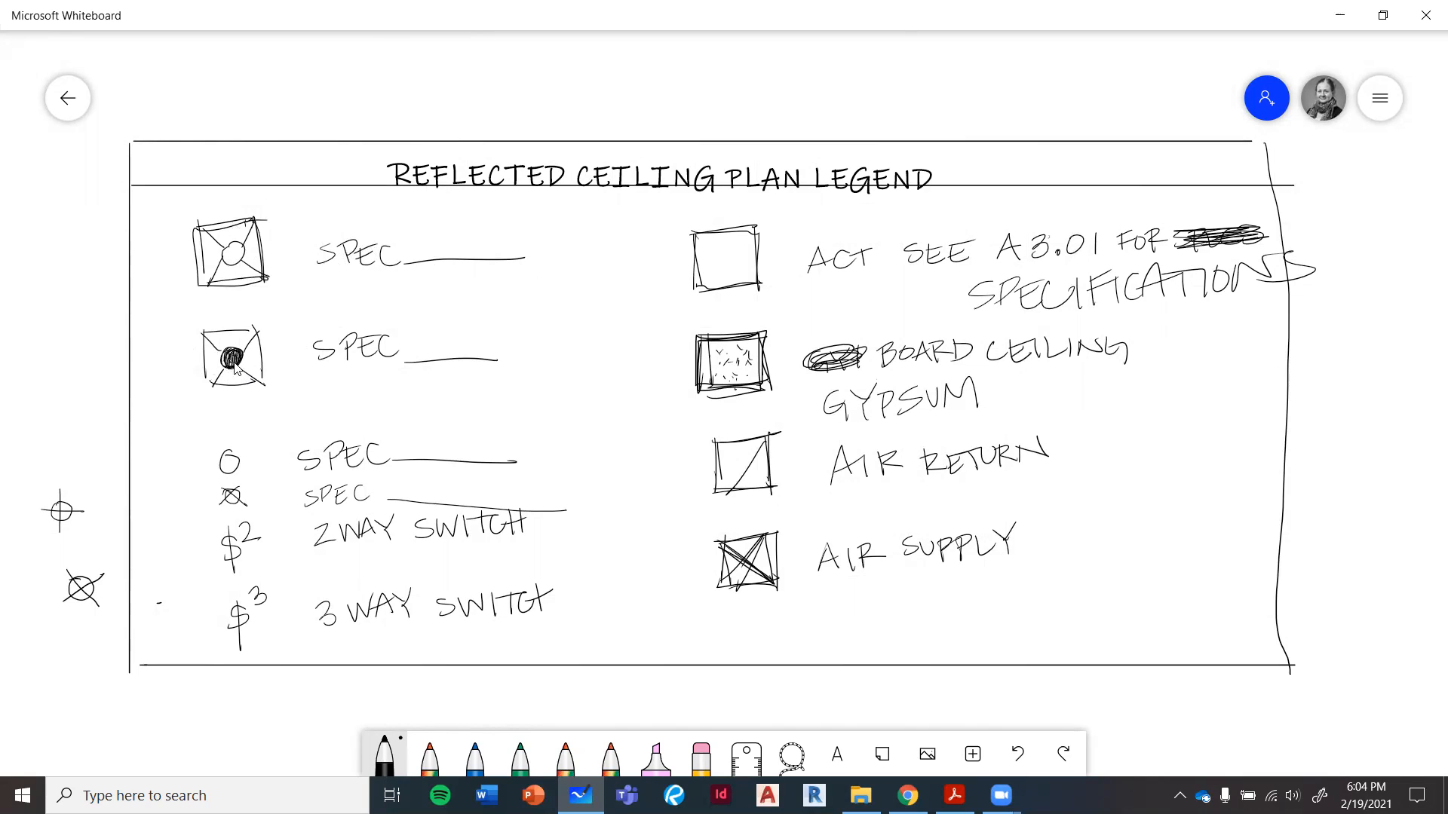